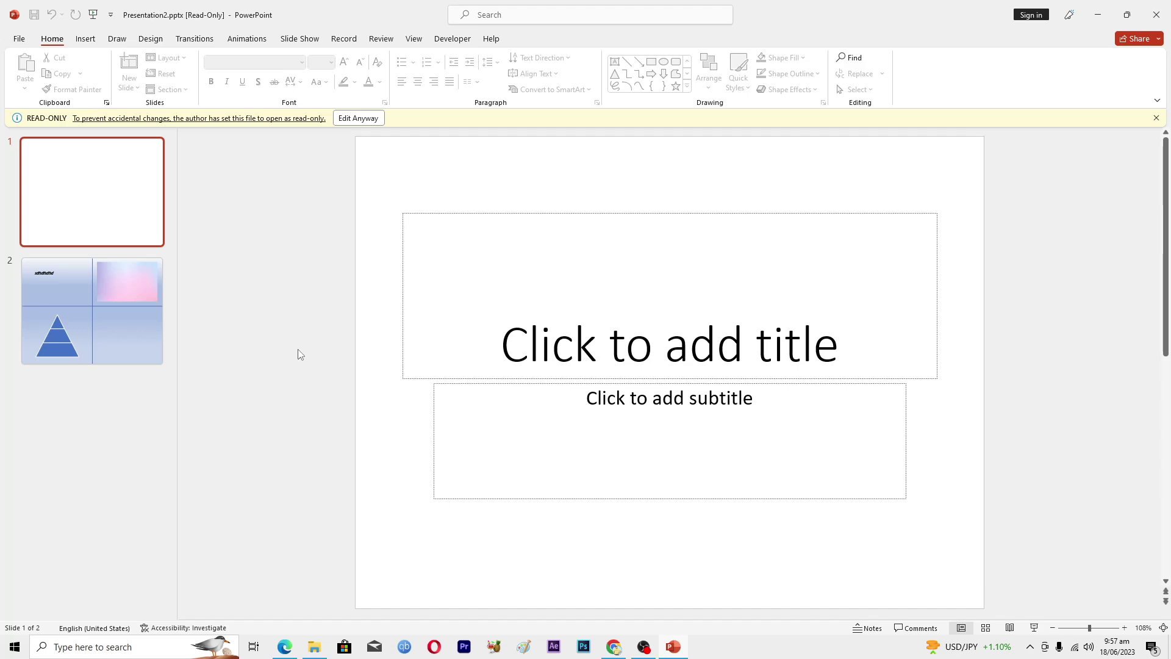
Minimize the read-only PowerPoint window to reveal the desktop presentation files.
{"action": "left_click", "coordinate": [1098, 15]}
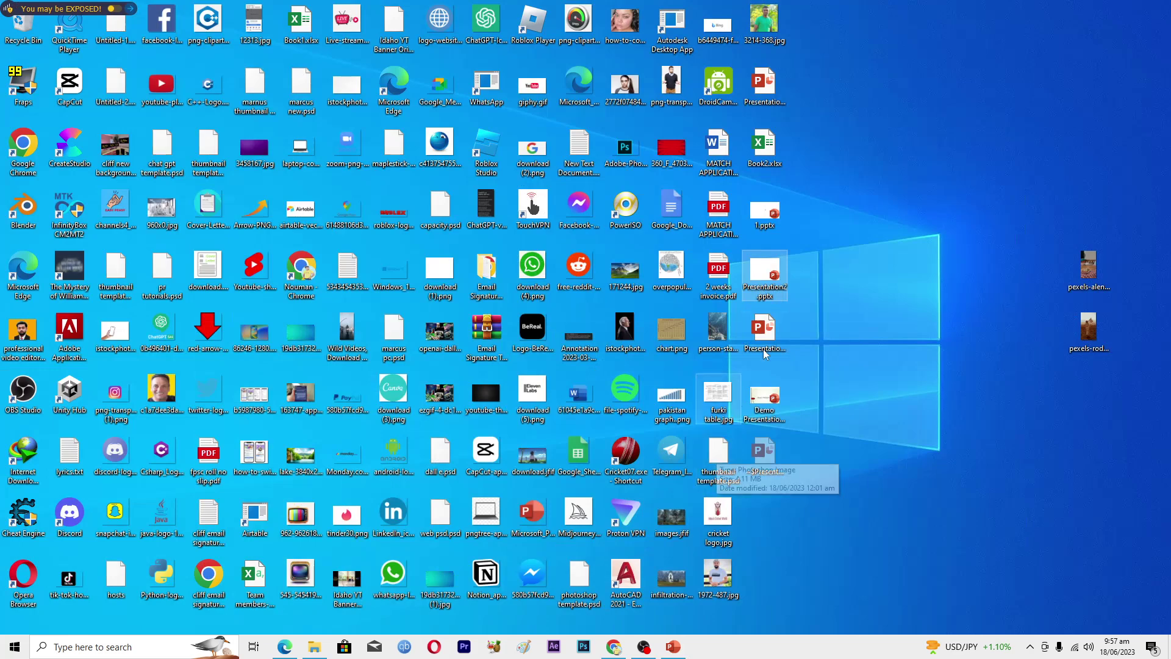
Reopen Presentation2.pptx from its desktop icon.
{"action": "double_click", "coordinate": [765, 270]}
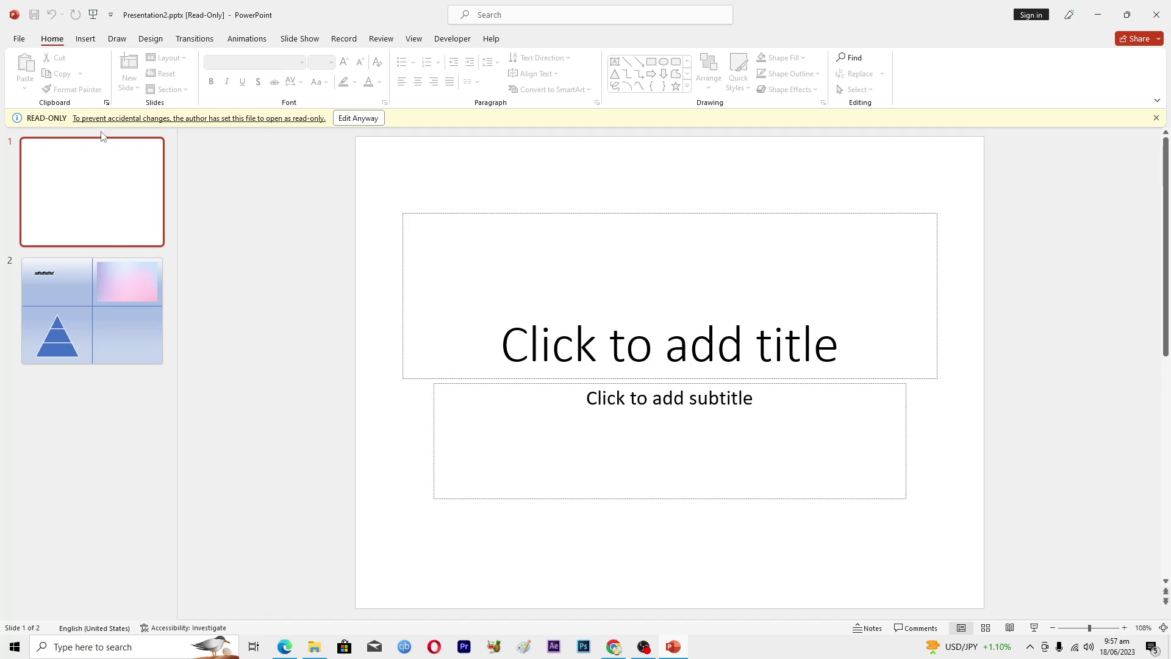
{"action": "left_click", "coordinate": [86, 274]}
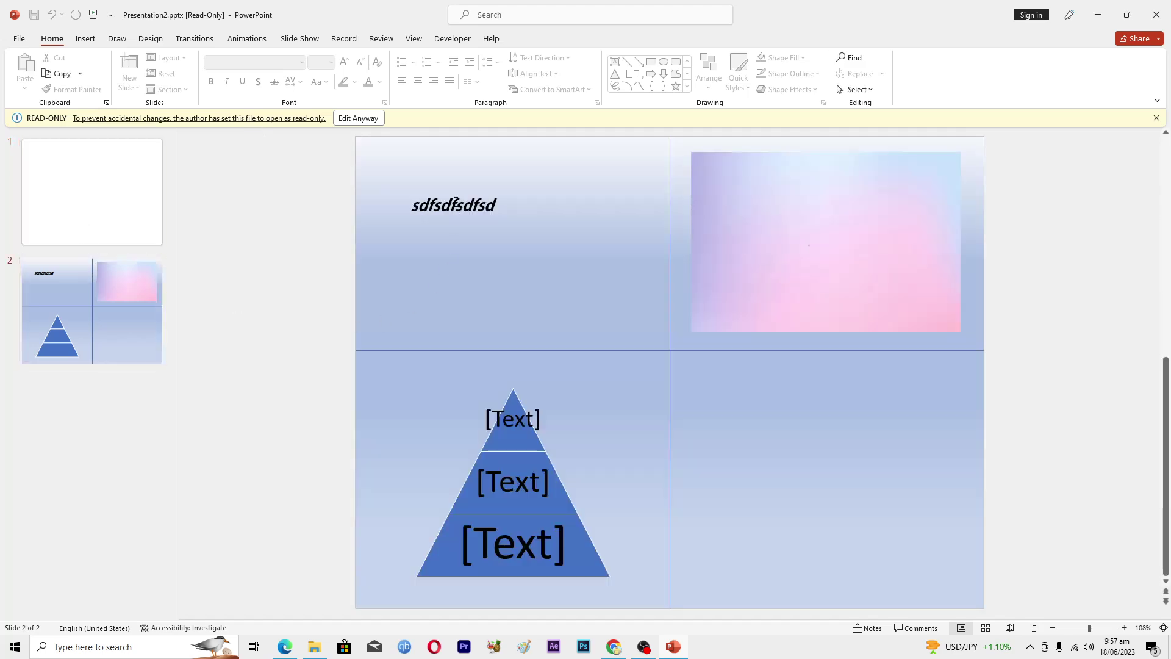
{"action": "left_click", "coordinate": [457, 206]}
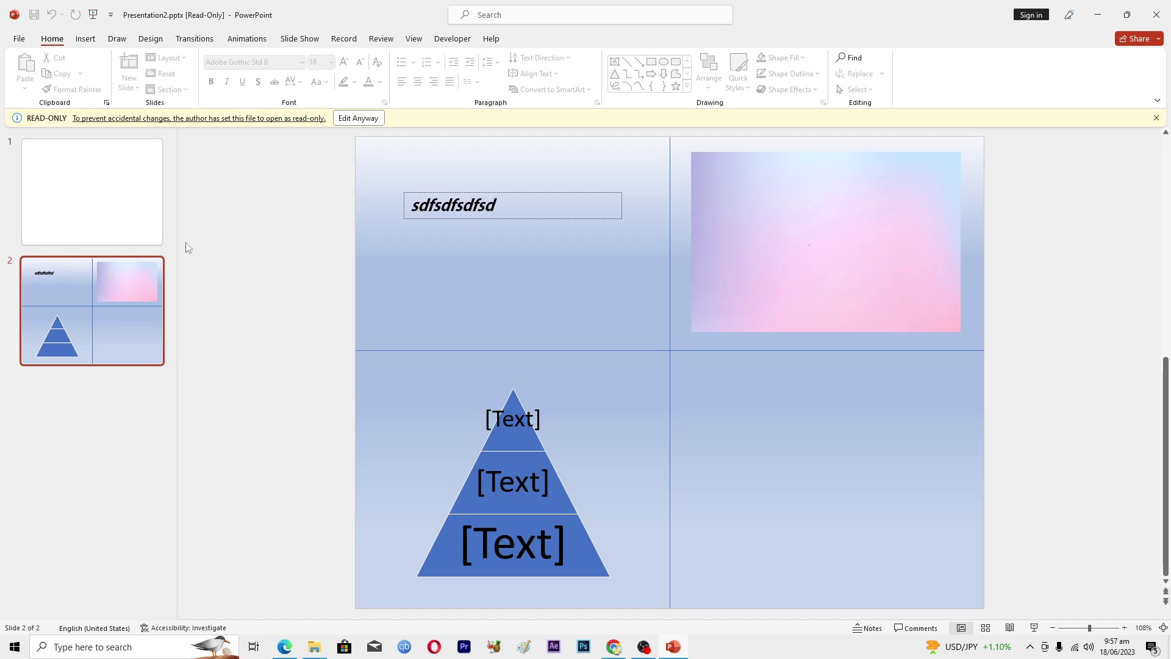
{"action": "left_click", "coordinate": [101, 217]}
{"action": "left_click", "coordinate": [111, 273]}
{"action": "left_click", "coordinate": [117, 214]}
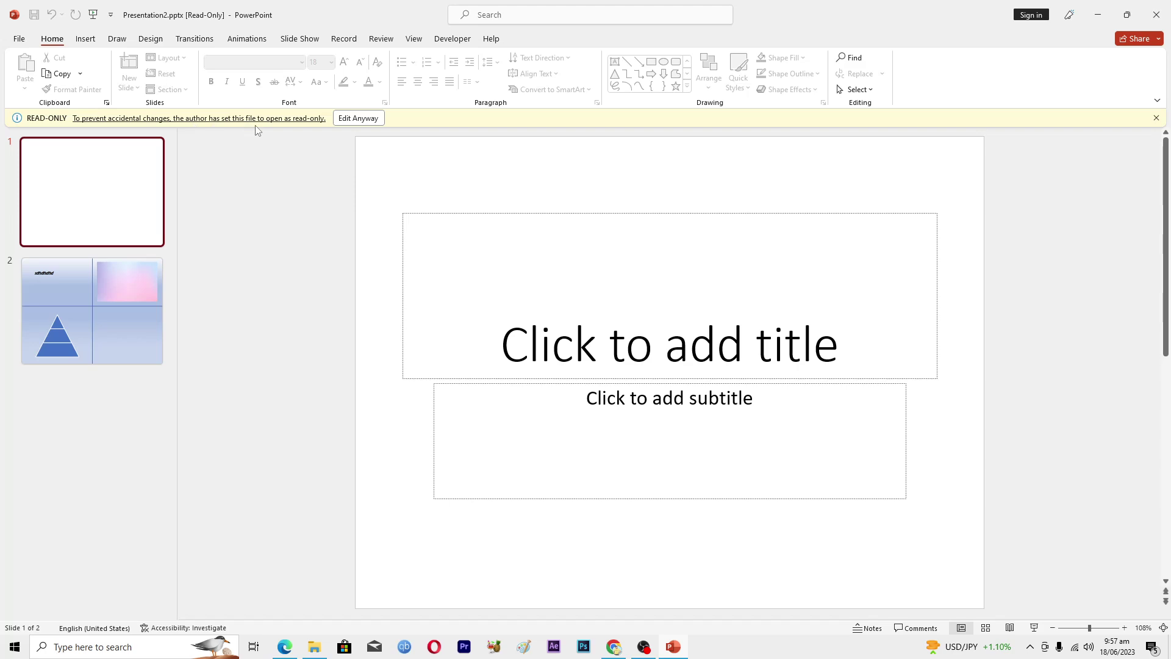
{"action": "left_click", "coordinate": [556, 346]}
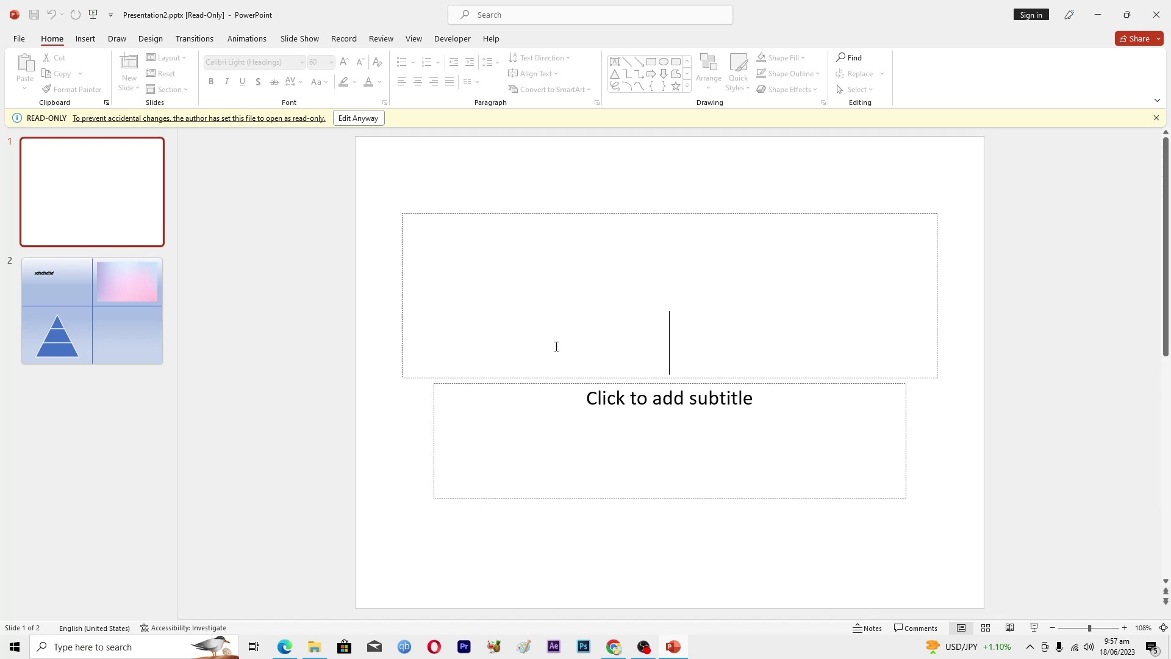
{"action": "left_click", "coordinate": [152, 276]}
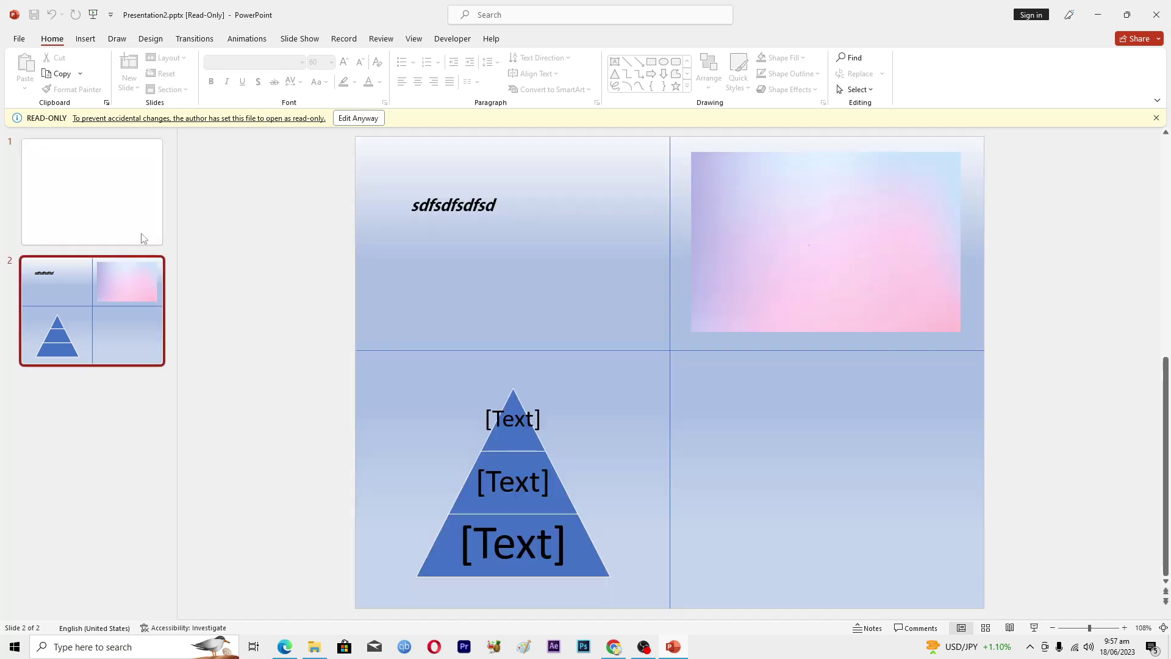
{"action": "left_click", "coordinate": [137, 233]}
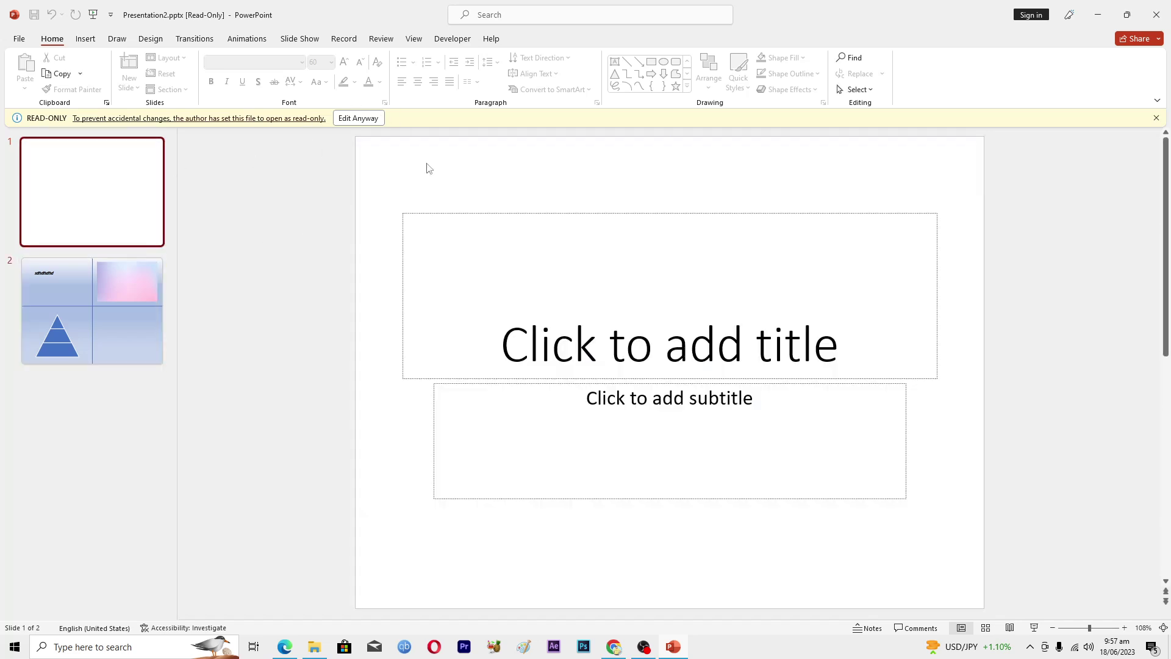
{"action": "left_click", "coordinate": [703, 342]}
{"action": "left_click", "coordinate": [102, 303]}
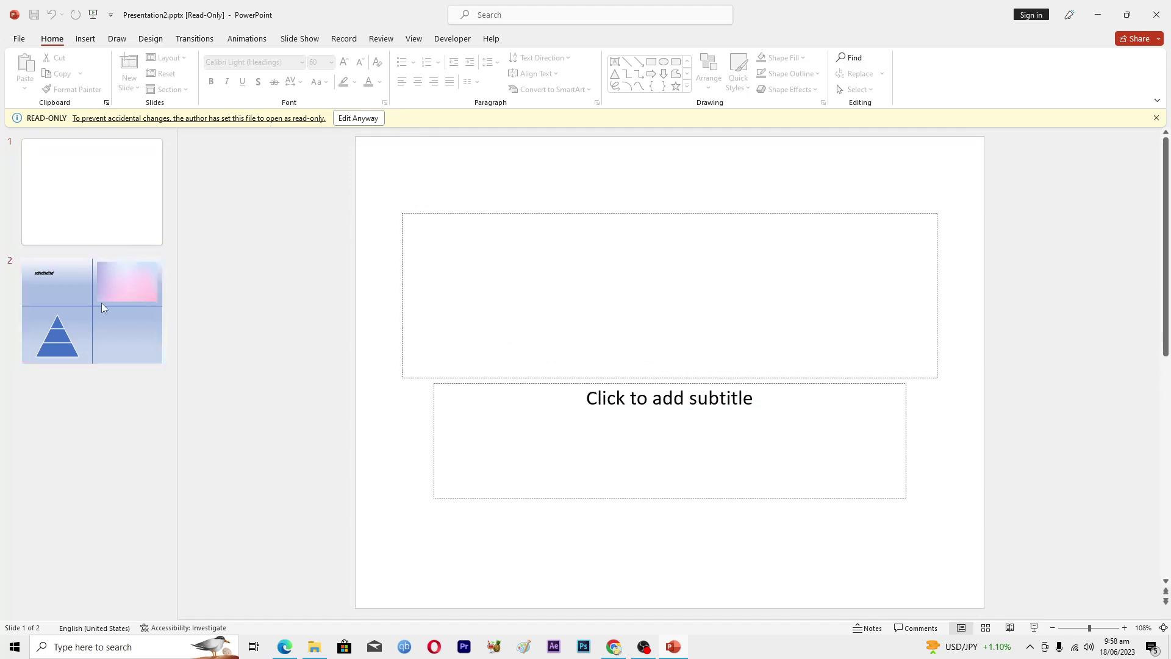
{"action": "left_click", "coordinate": [110, 216]}
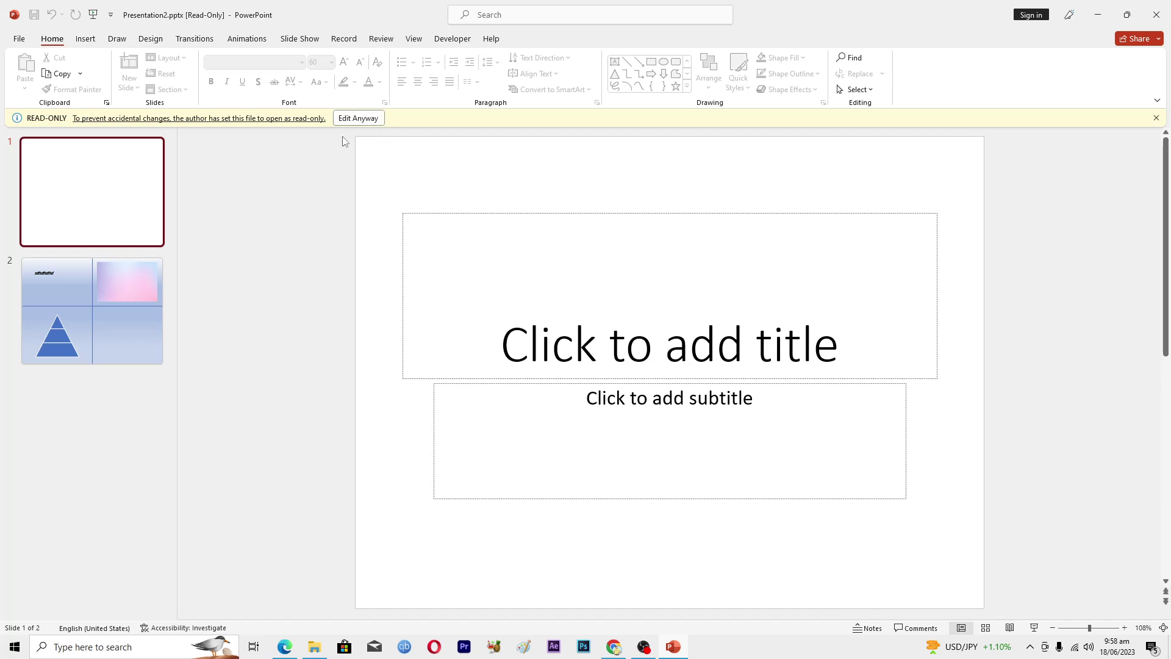
Choose Edit Anyway on the READ-ONLY bar, then clear the selection on slide 1.
{"action": "left_click", "coordinate": [352, 119]}
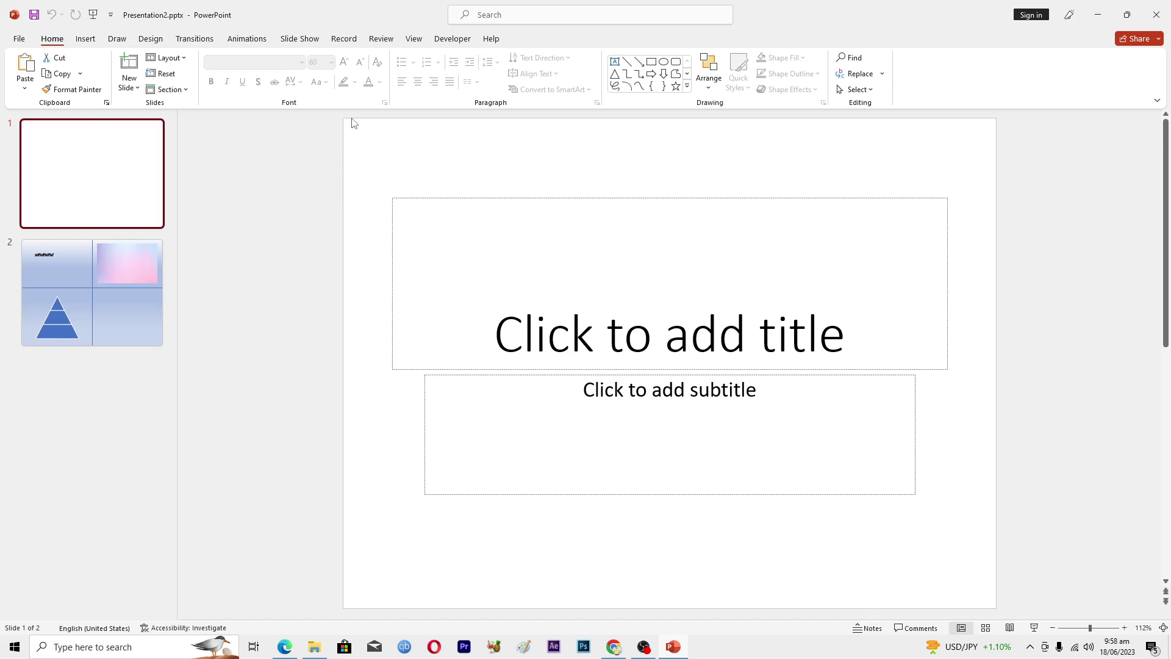
{"action": "left_click", "coordinate": [276, 192]}
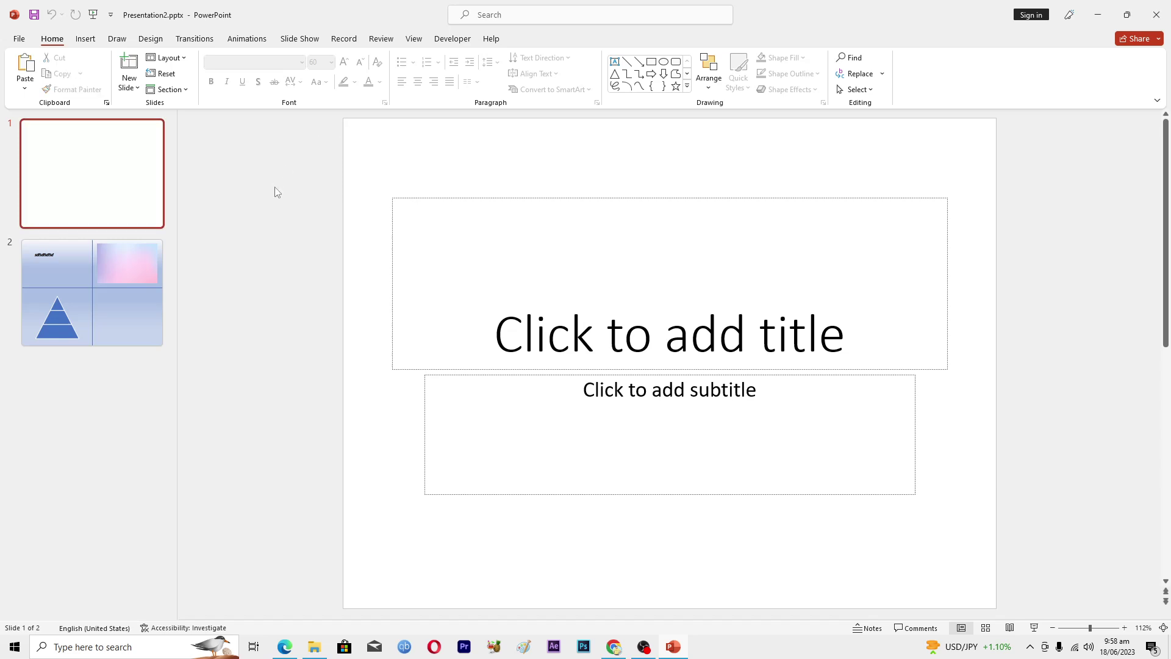